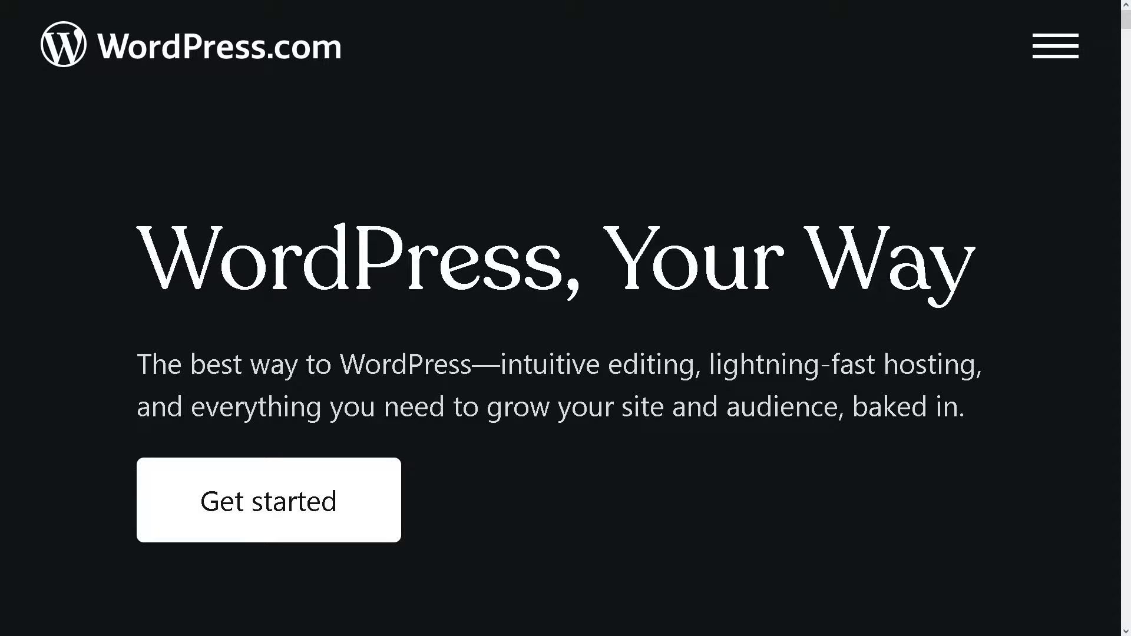
- Open the WordPress.com account sign-up page from the public homepage
{"action": "left_click", "coordinate": [269, 500]}
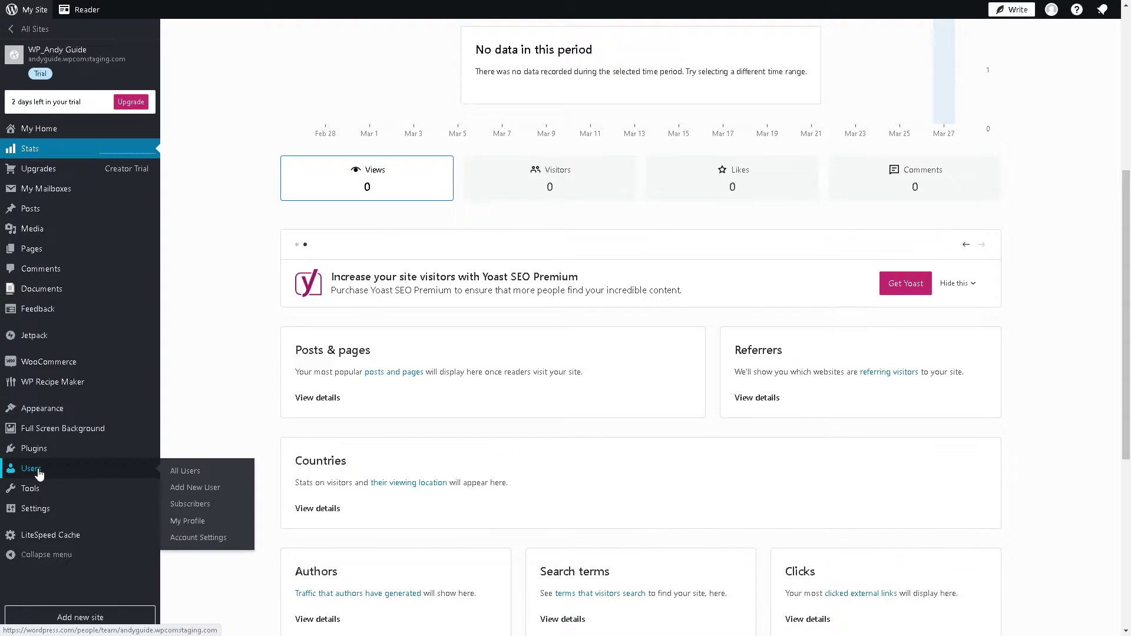
{"action": "mouse_move", "coordinate": [30, 487]}
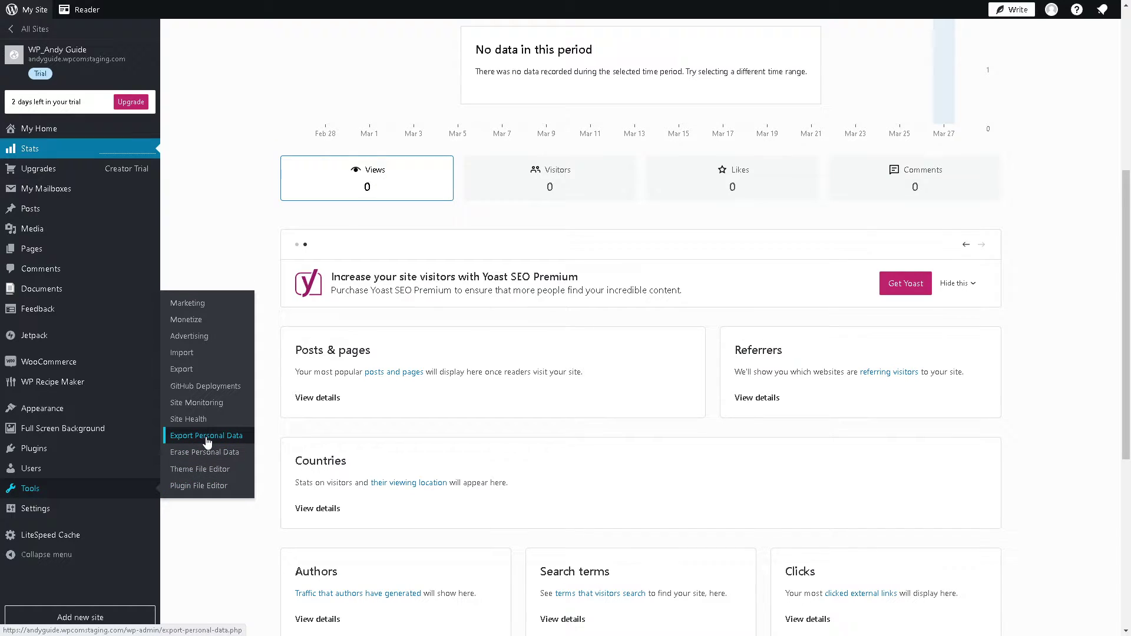
- Open the site's Export Personal Data tool from the Tools menu
{"action": "left_click", "coordinate": [207, 436]}
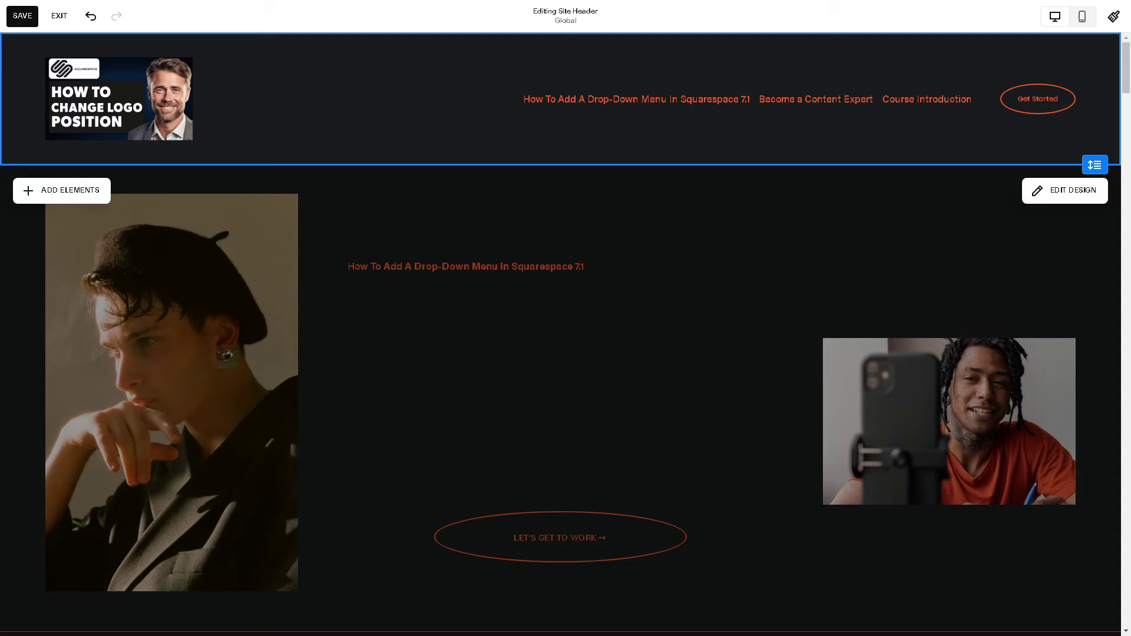
- Start an import in Import & Export Content to see WordPress, Tumblr and Blogger sources
{"action": "scroll", "coordinate": [543, 308], "scroll_direction": "down", "scroll_amount": 5}
{"action": "scroll", "coordinate": [542, 310], "scroll_direction": "down", "scroll_amount": 4}
{"action": "scroll", "coordinate": [546, 312], "scroll_direction": "down", "scroll_amount": 4}
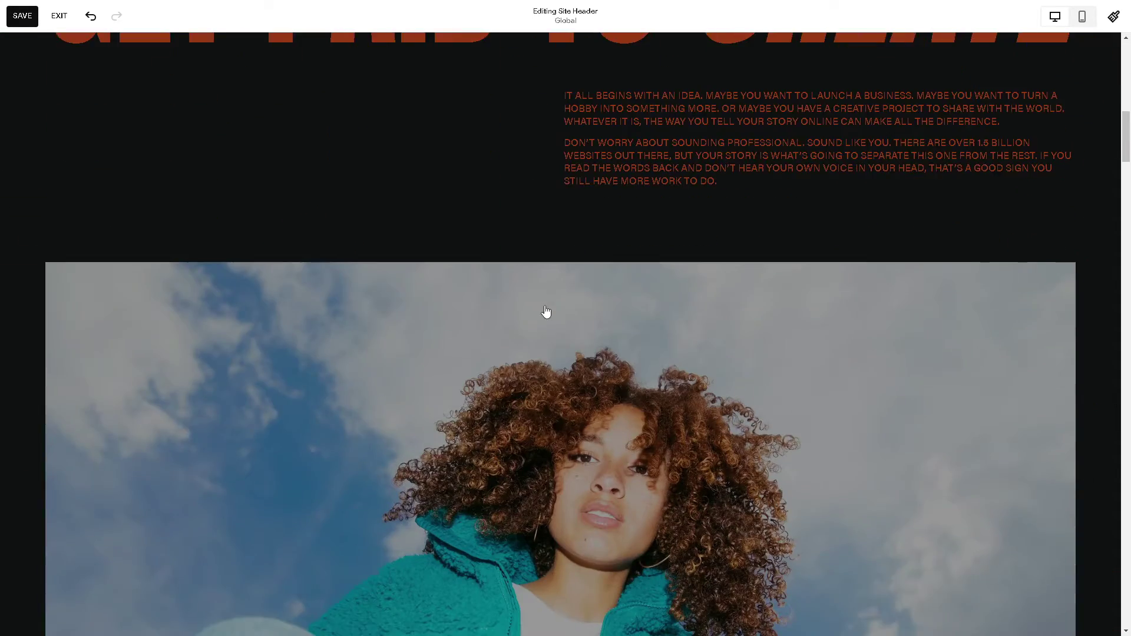
{"action": "scroll", "coordinate": [546, 312], "scroll_direction": "down", "scroll_amount": 6}
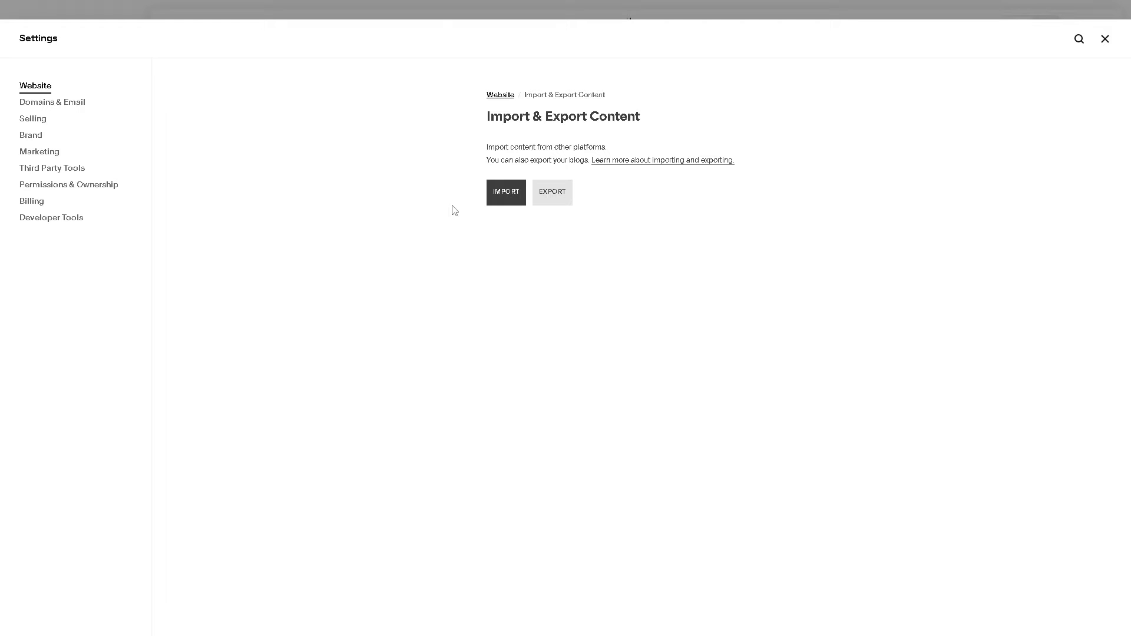
{"action": "left_click", "coordinate": [499, 198]}
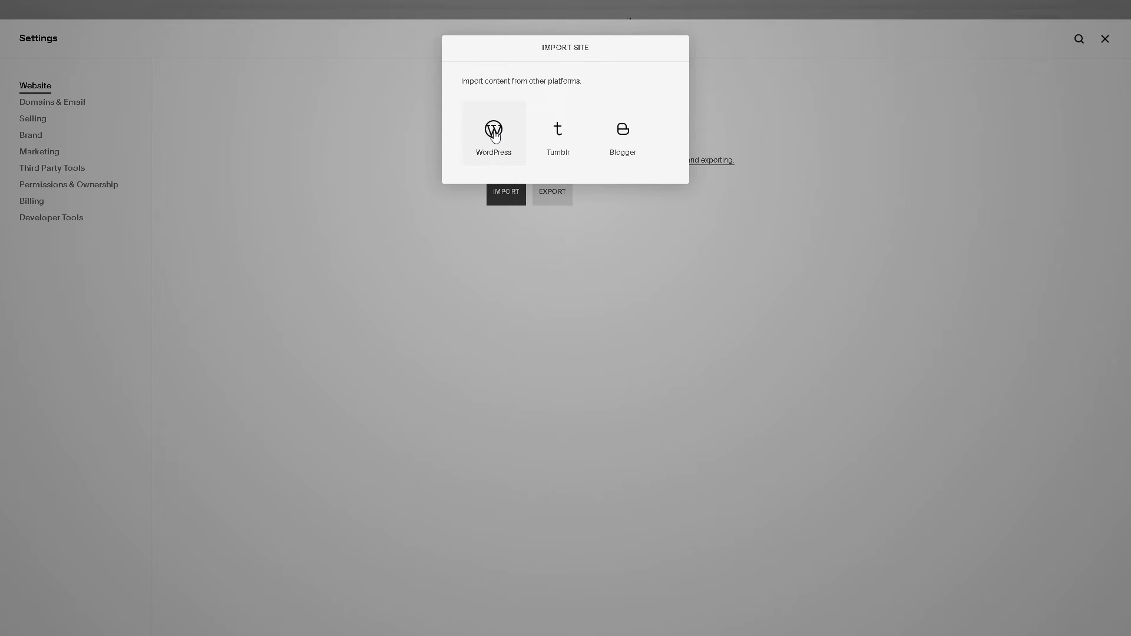
- Choose WordPress as the import source and review its URL, Login and Password form
{"action": "left_click", "coordinate": [493, 133]}
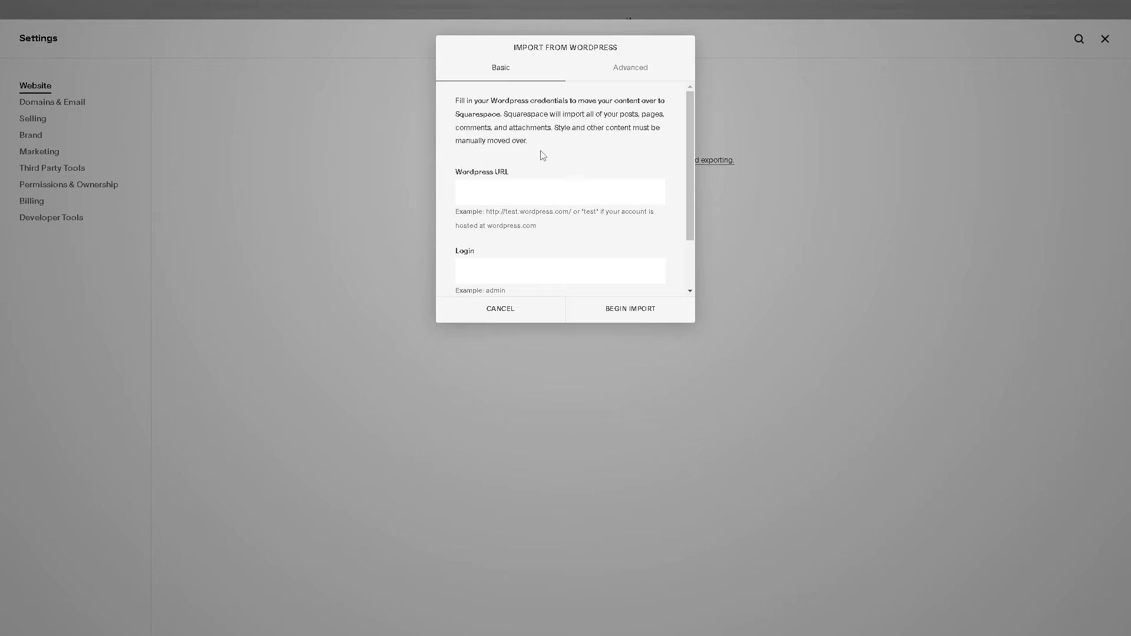
{"action": "scroll", "coordinate": [506, 256], "scroll_direction": "down", "scroll_amount": 1}
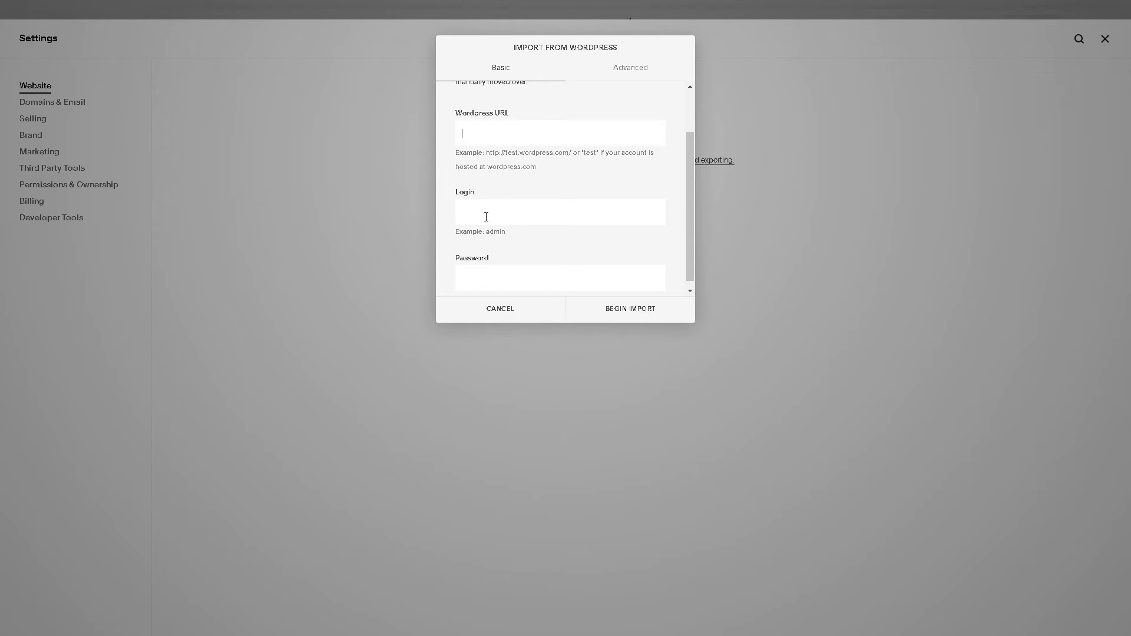
{"action": "scroll", "coordinate": [486, 217], "scroll_direction": "down", "scroll_amount": 1}
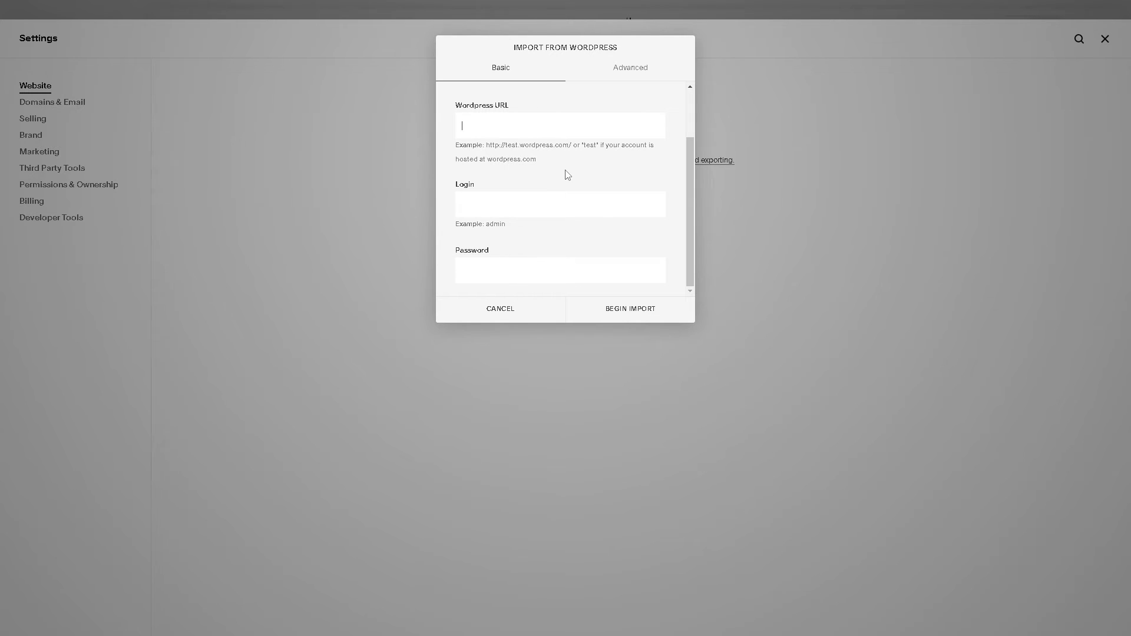
- On the Advanced tab, keep the Standard Wordpress processor and reveal the XML Export Upload area
{"action": "left_click", "coordinate": [629, 69]}
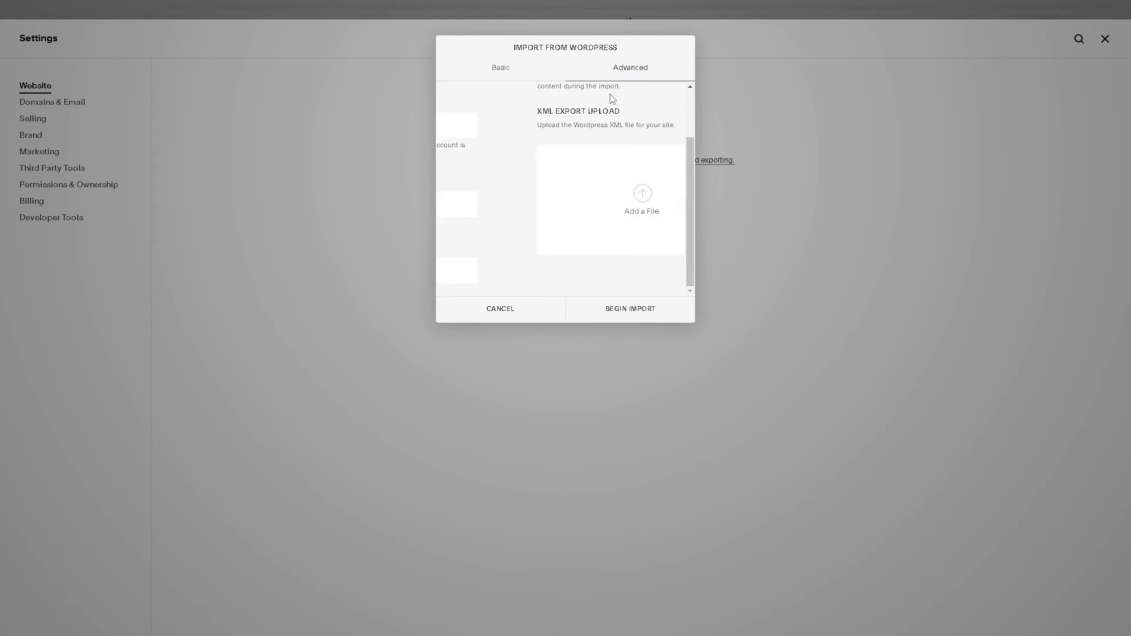
{"action": "scroll", "coordinate": [520, 148], "scroll_direction": "up", "scroll_amount": 1}
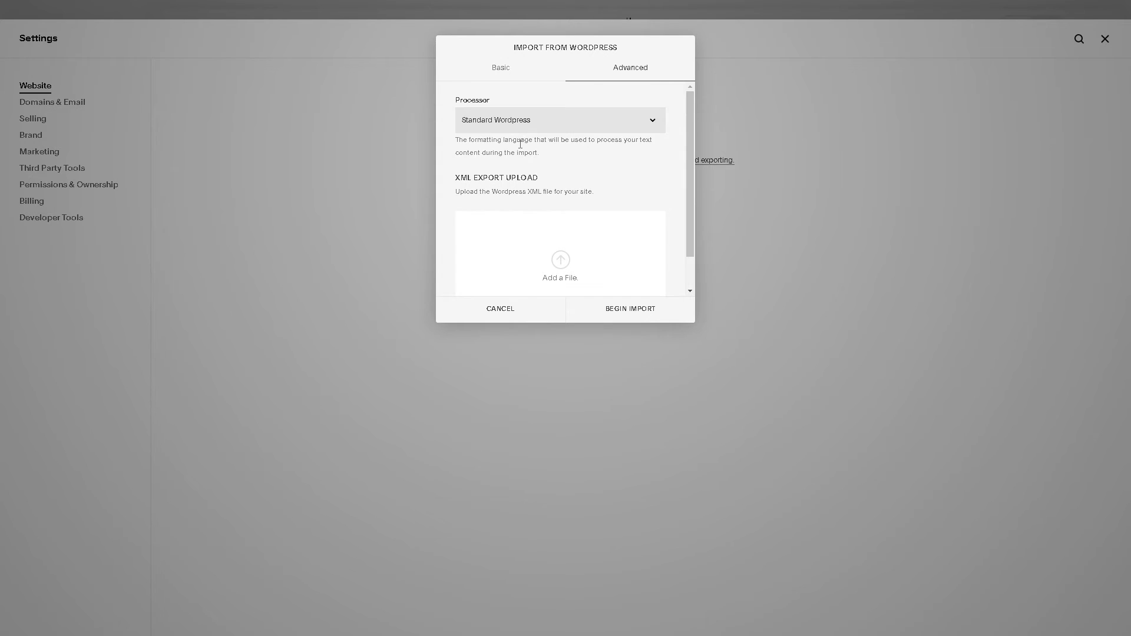
{"action": "left_click", "coordinate": [628, 129]}
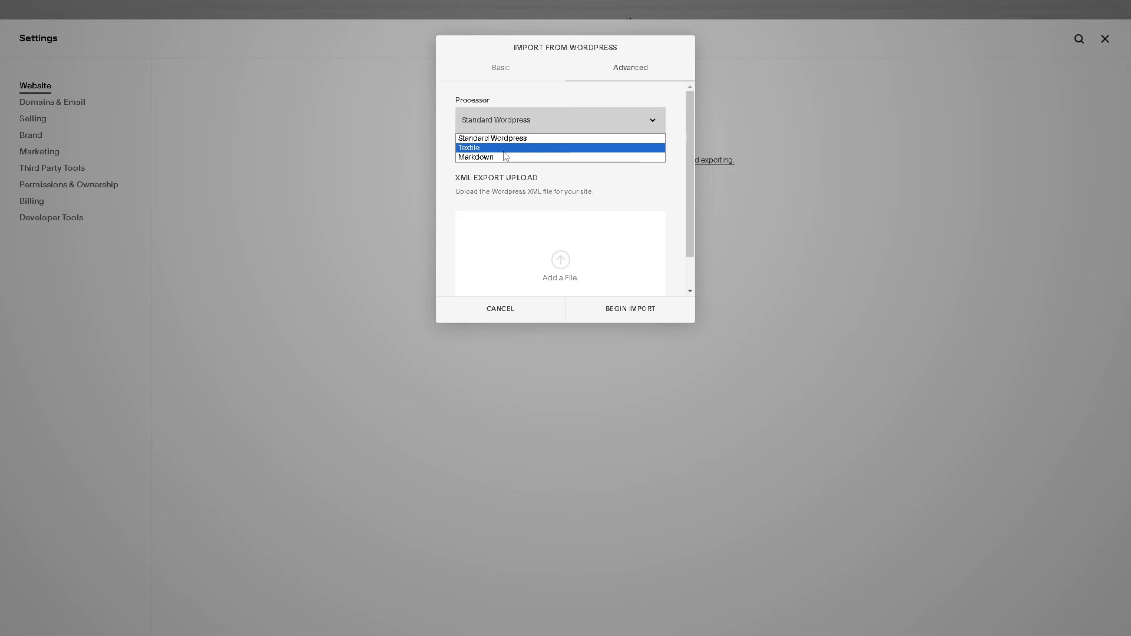
{"action": "left_click", "coordinate": [448, 185]}
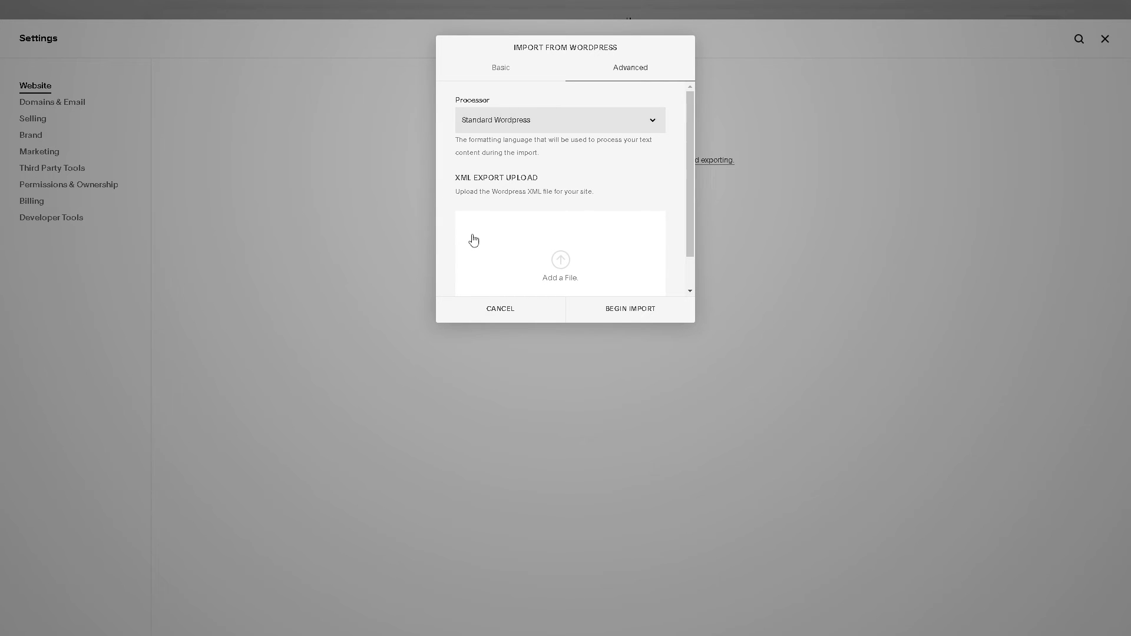
{"action": "scroll", "coordinate": [472, 233], "scroll_direction": "down", "scroll_amount": 1}
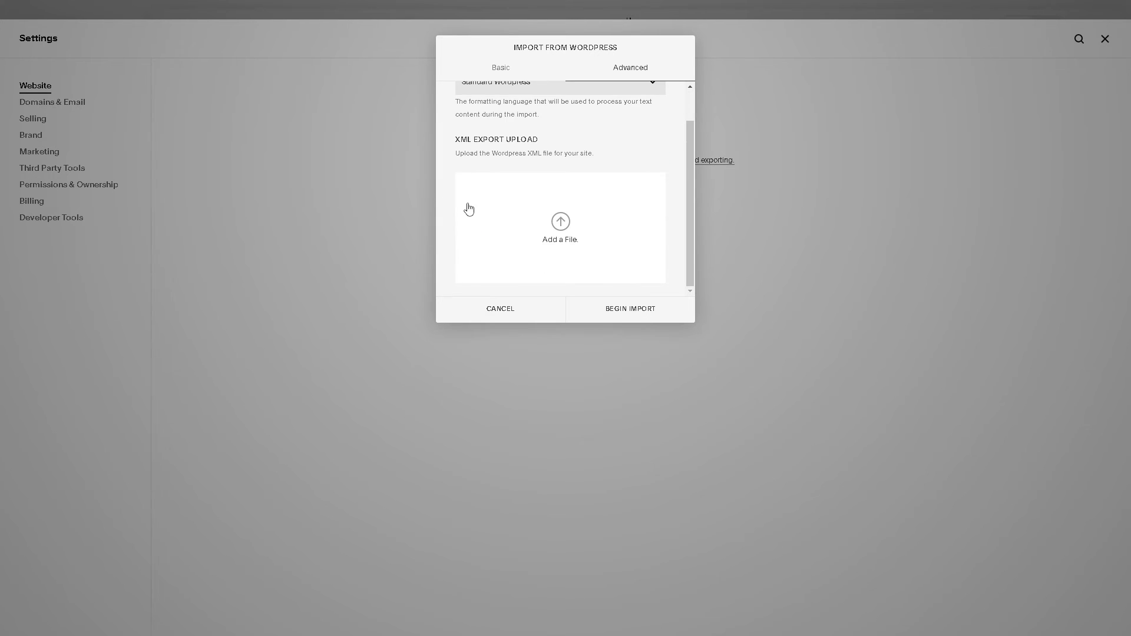